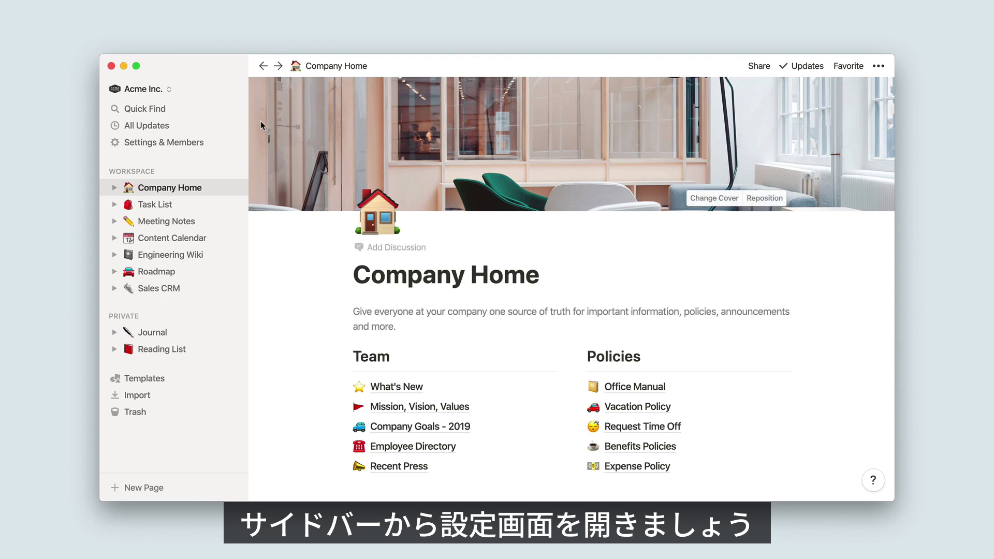
click(216, 142)
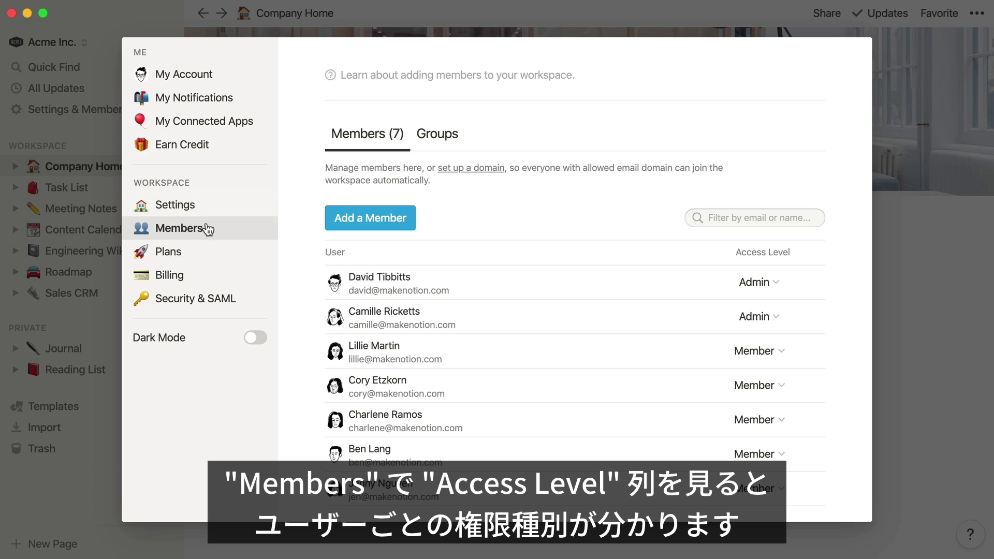
click(759, 282)
click(704, 287)
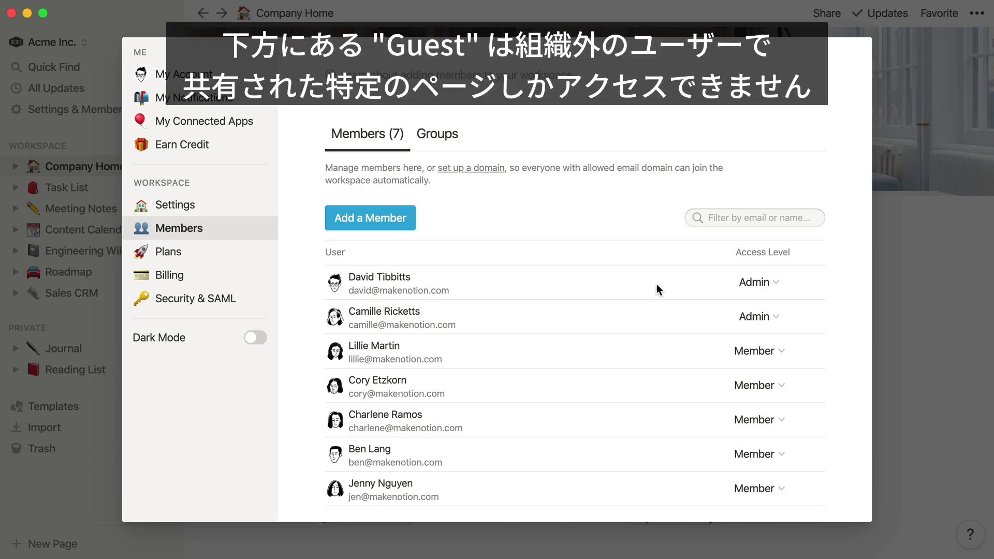
scroll(656, 284, down, 5)
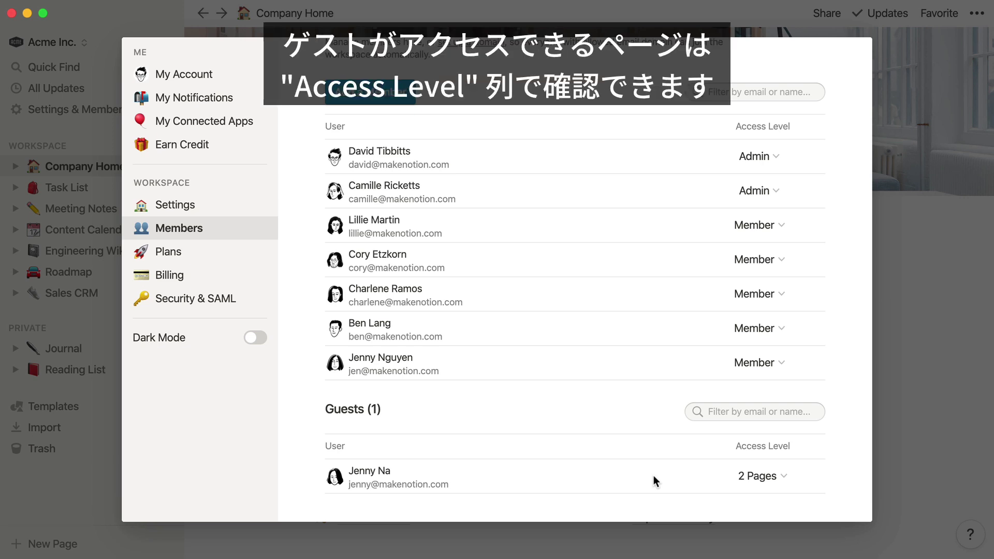
click(744, 472)
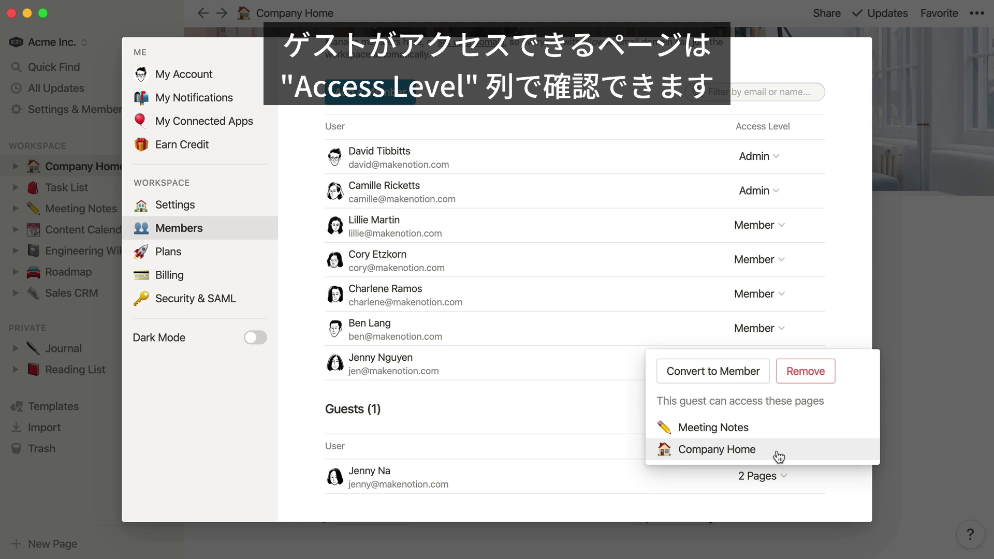
click(604, 400)
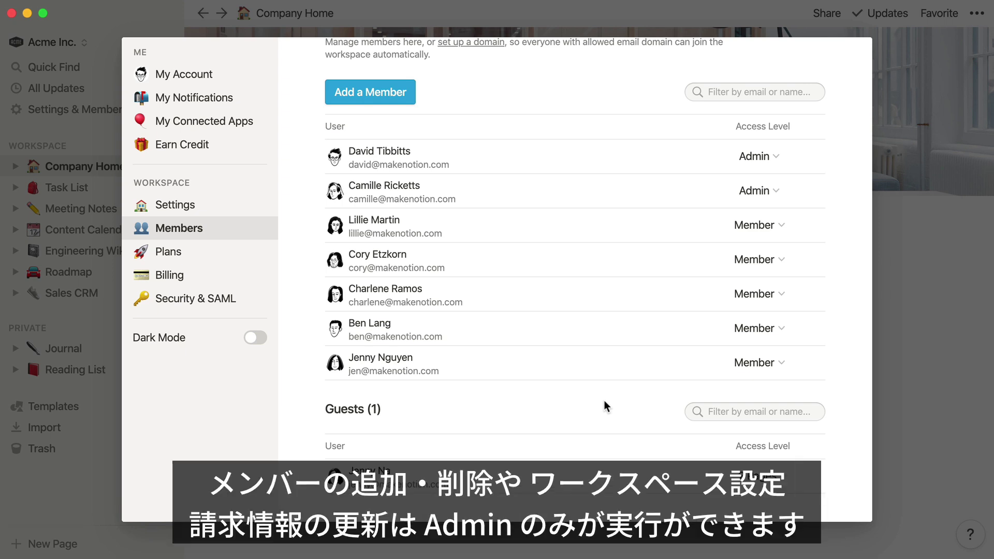
scroll(603, 400, up, 5)
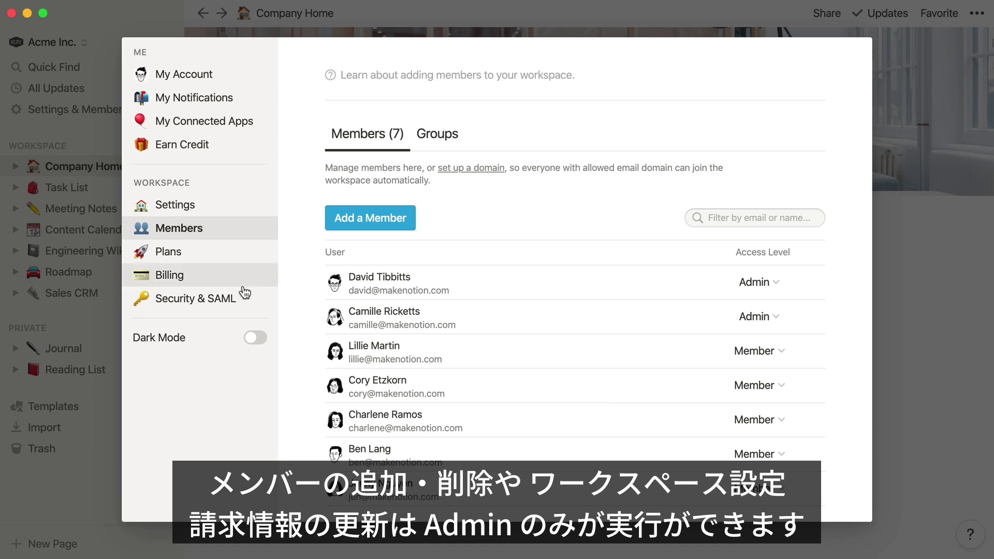
click(234, 300)
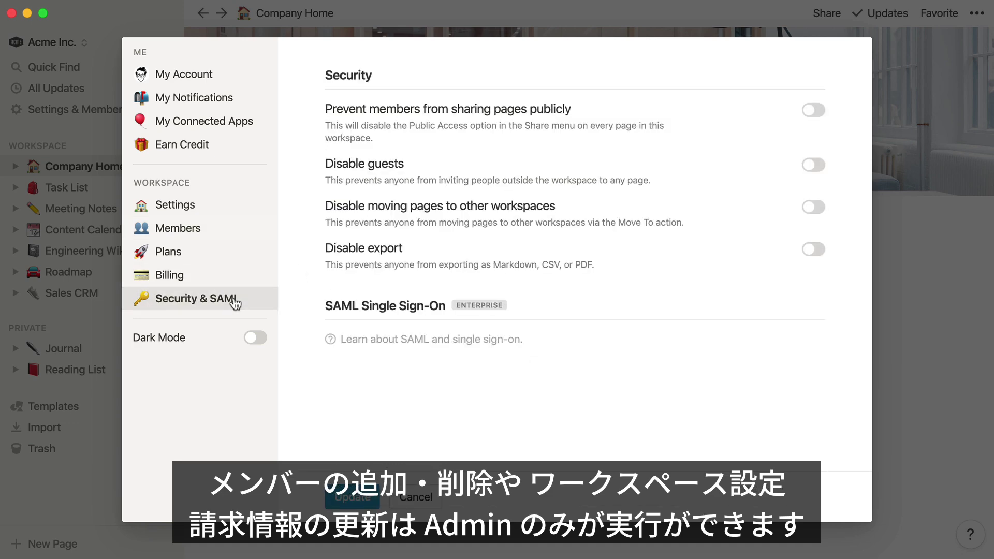
click(233, 205)
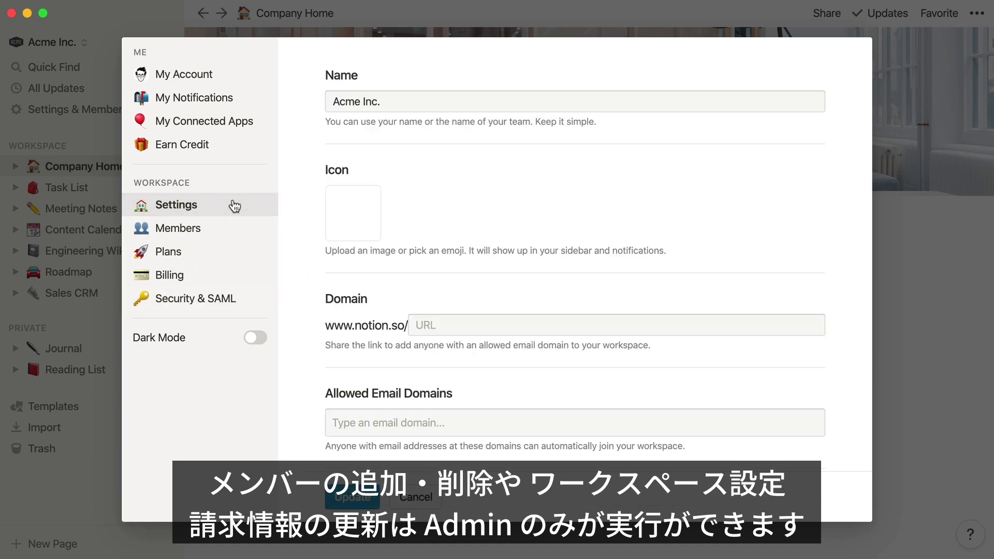
click(229, 280)
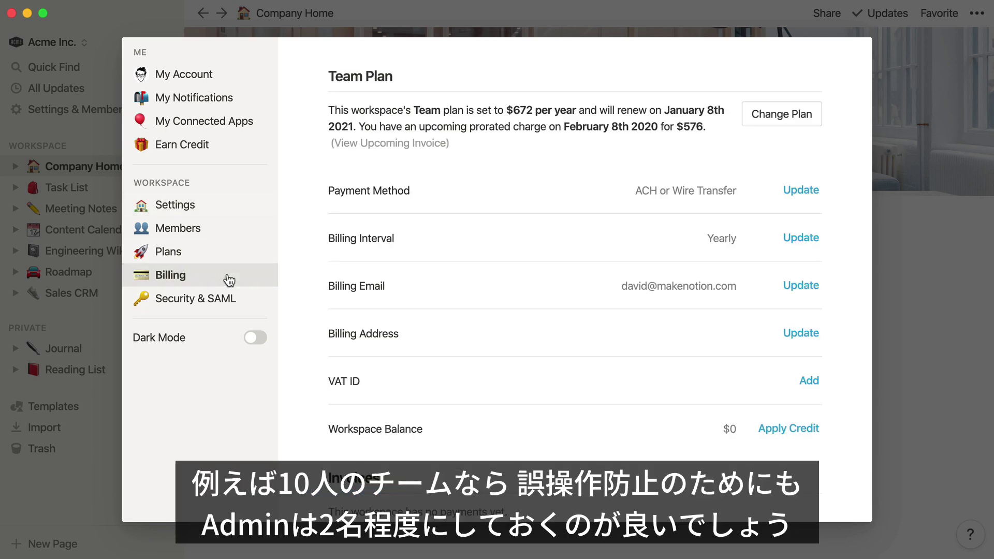
click(230, 229)
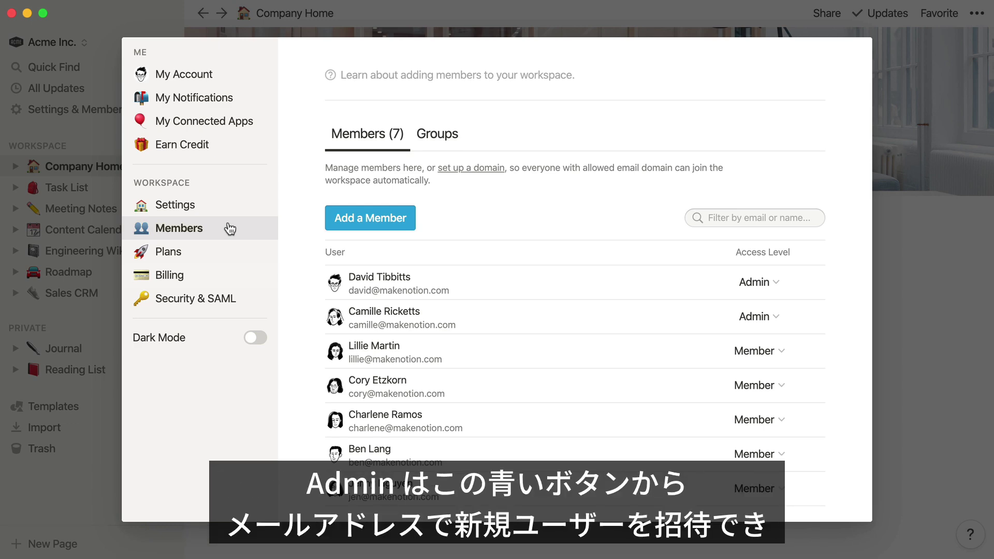
- Invite a new person to the workspace by e-mail address, keeping Member access
click(372, 220)
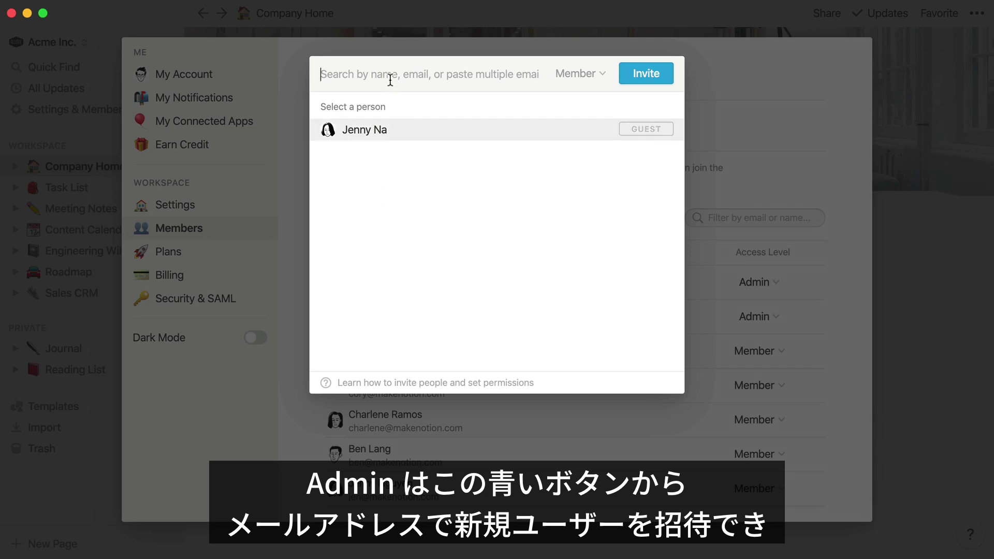
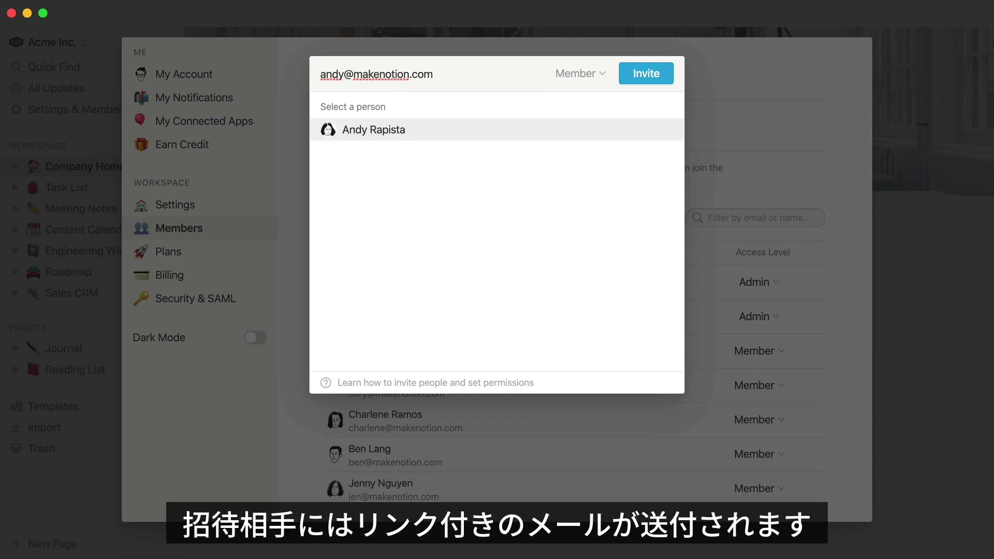
click(578, 74)
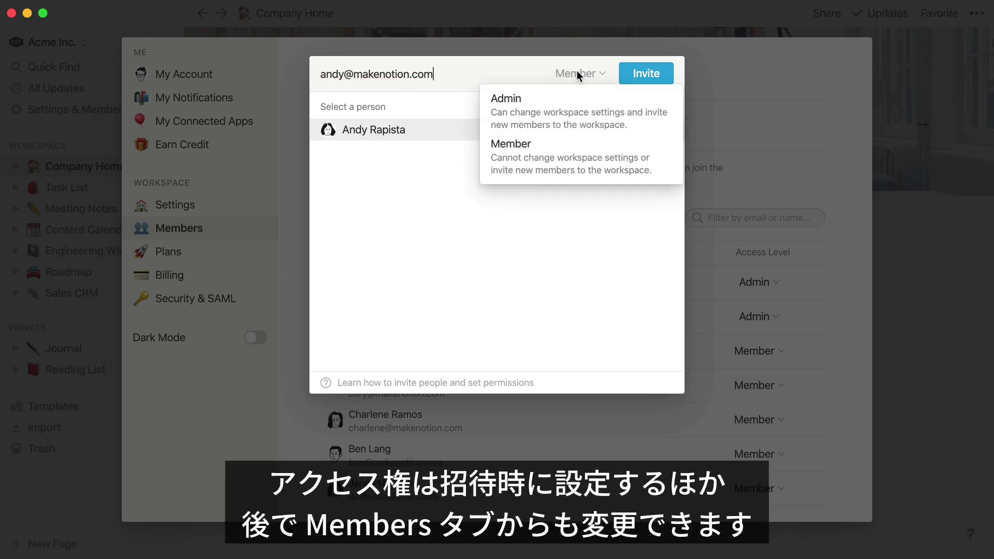
click(569, 157)
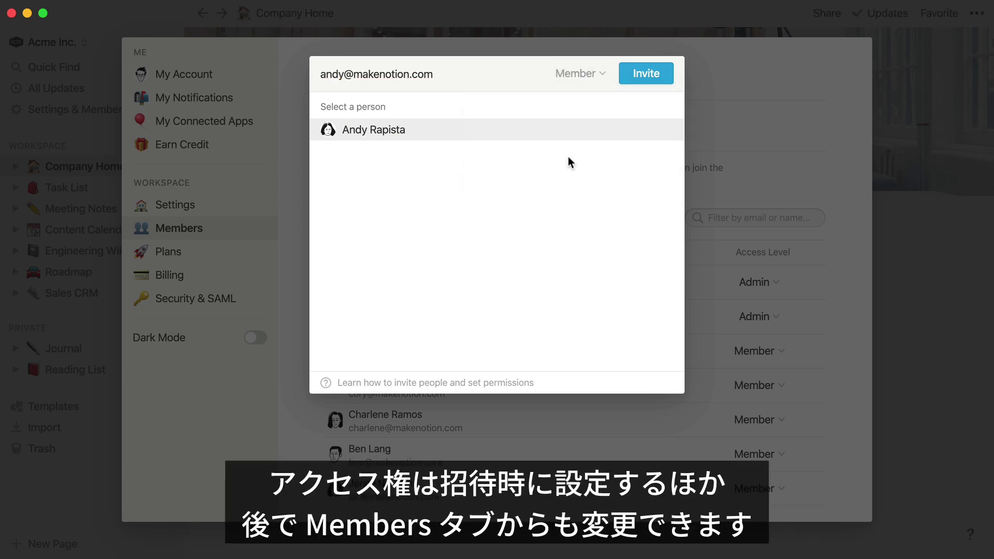
click(653, 79)
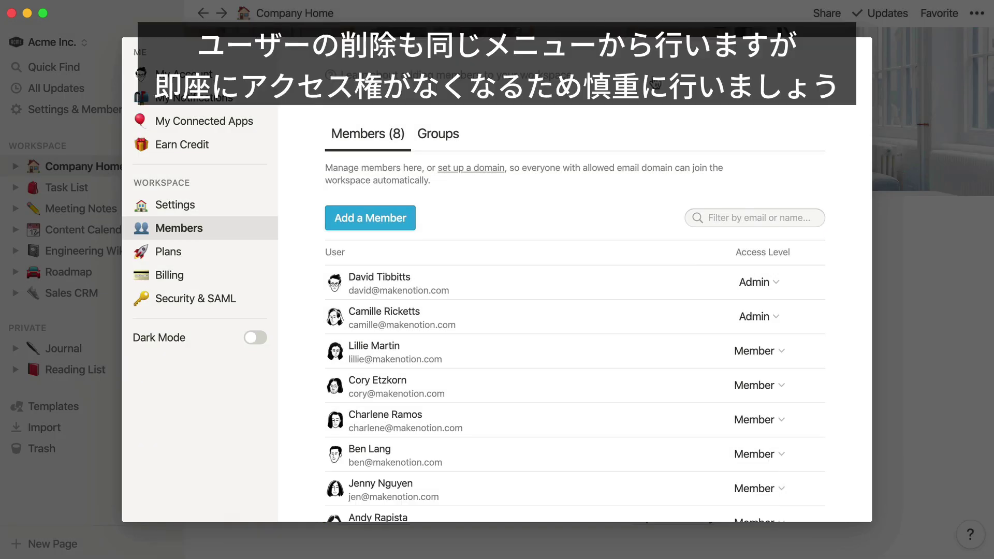
- Remove the newly invited member from the team and confirm the removal
scroll(617, 330, down, 5)
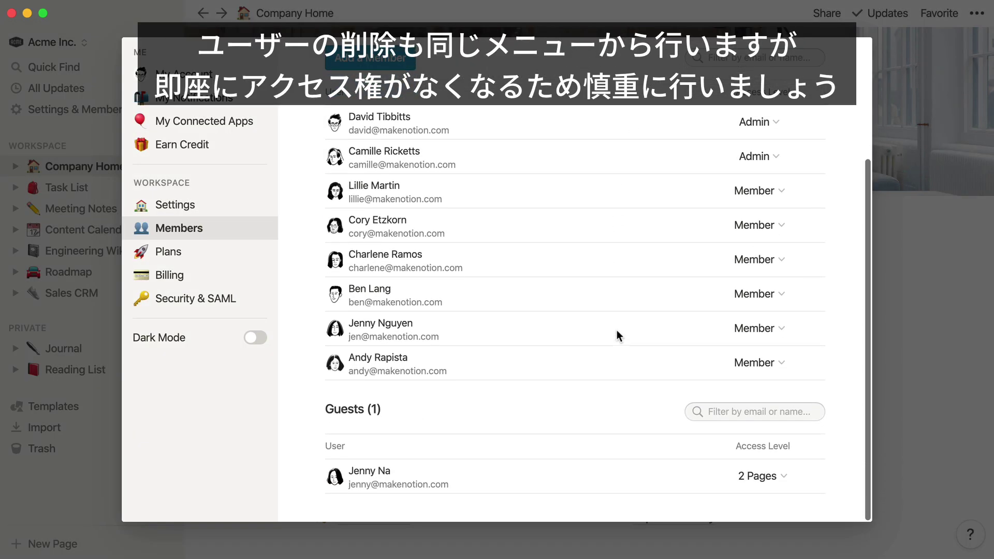
click(754, 363)
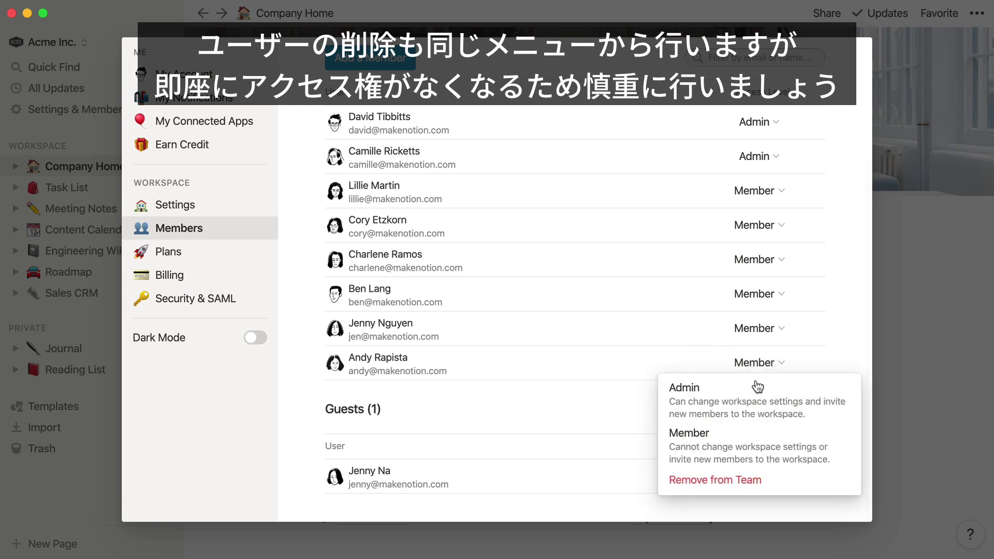
click(756, 482)
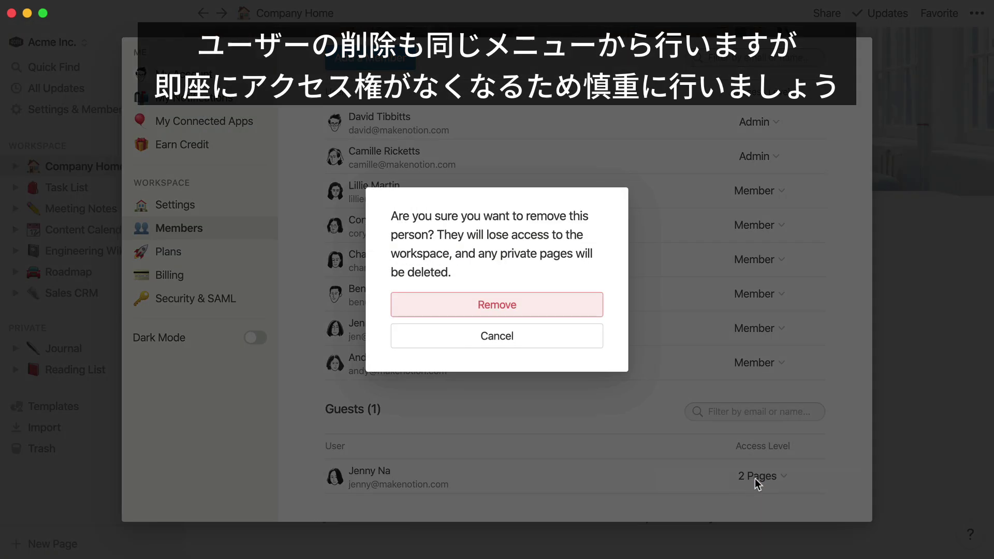
click(499, 306)
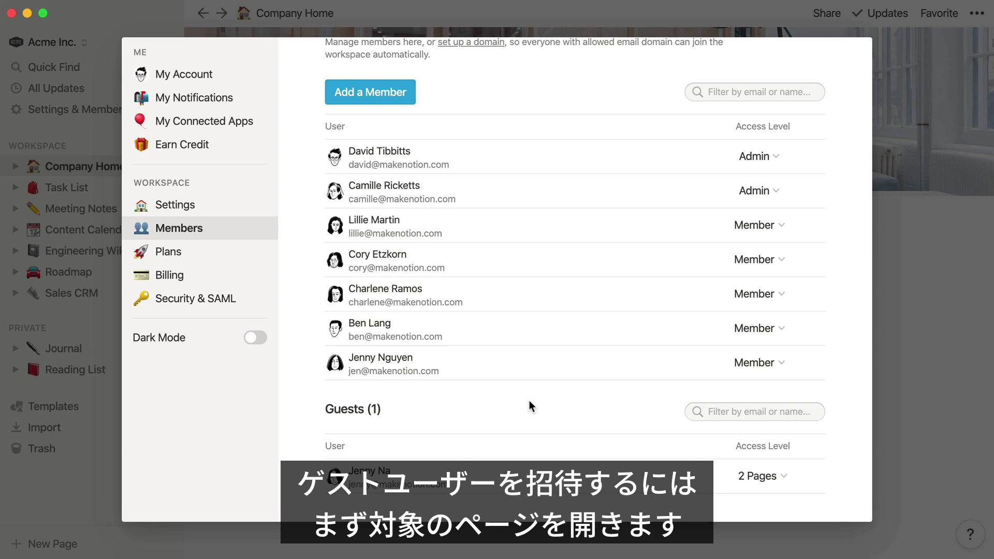
- Go to the Sales CRM page and invite a guest by e-mail with Can Comment permission
click(902, 297)
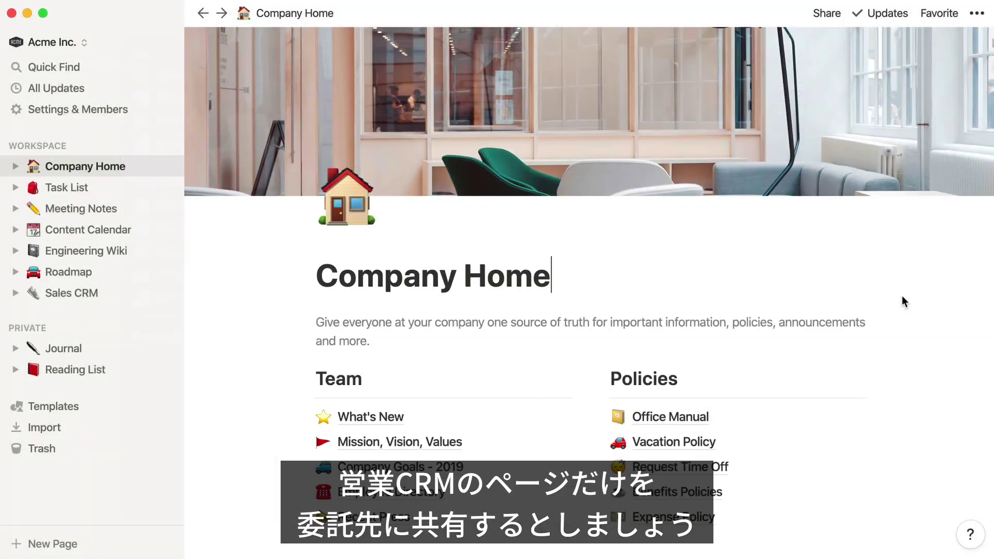
click(124, 298)
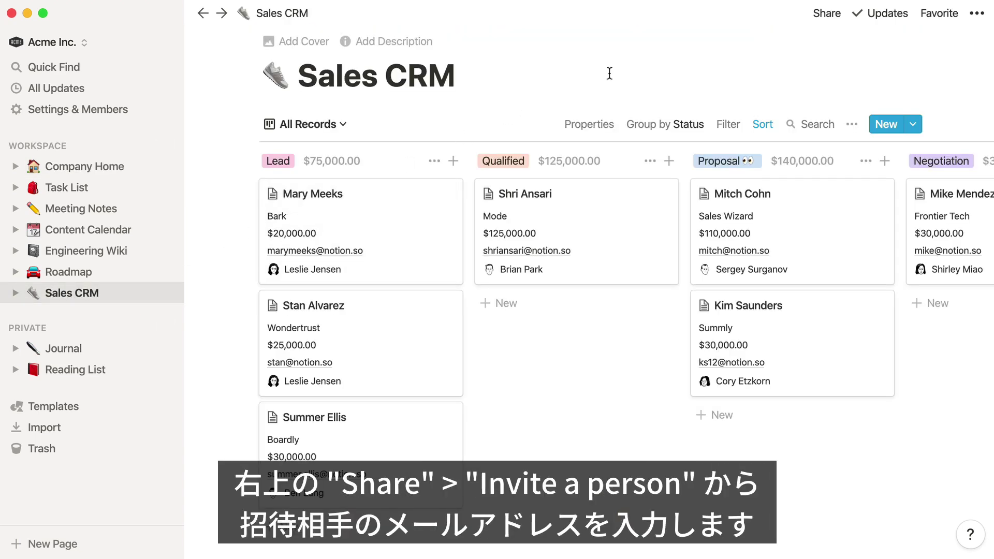
click(830, 15)
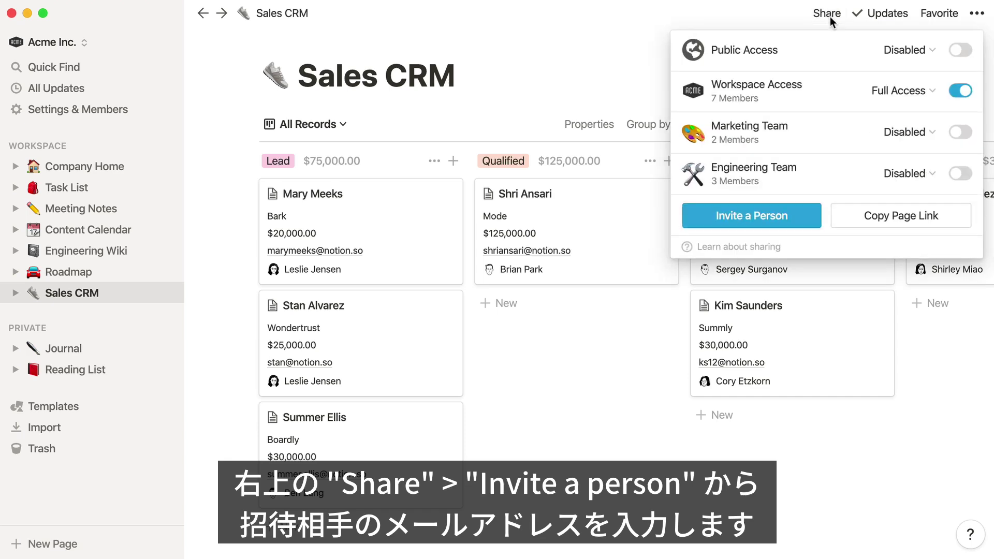
click(768, 216)
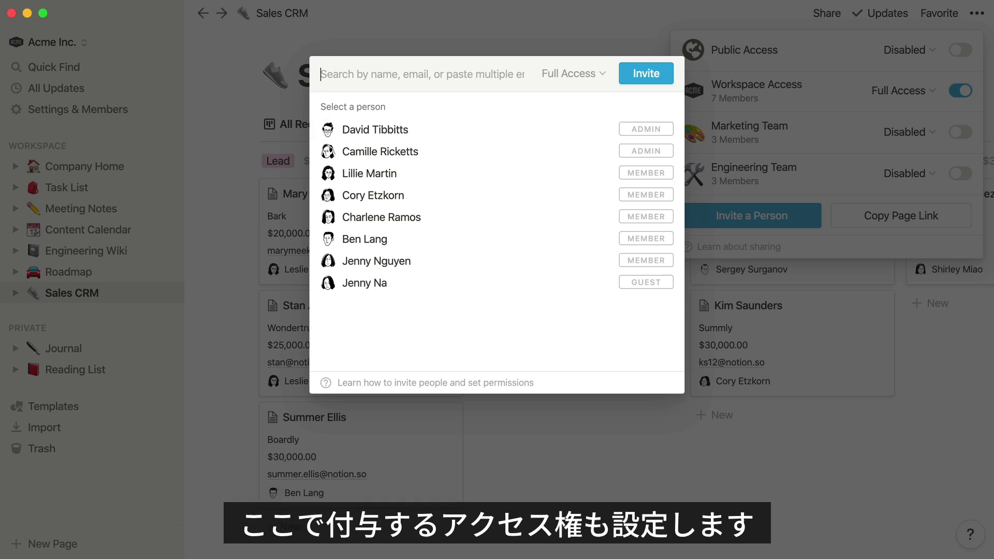
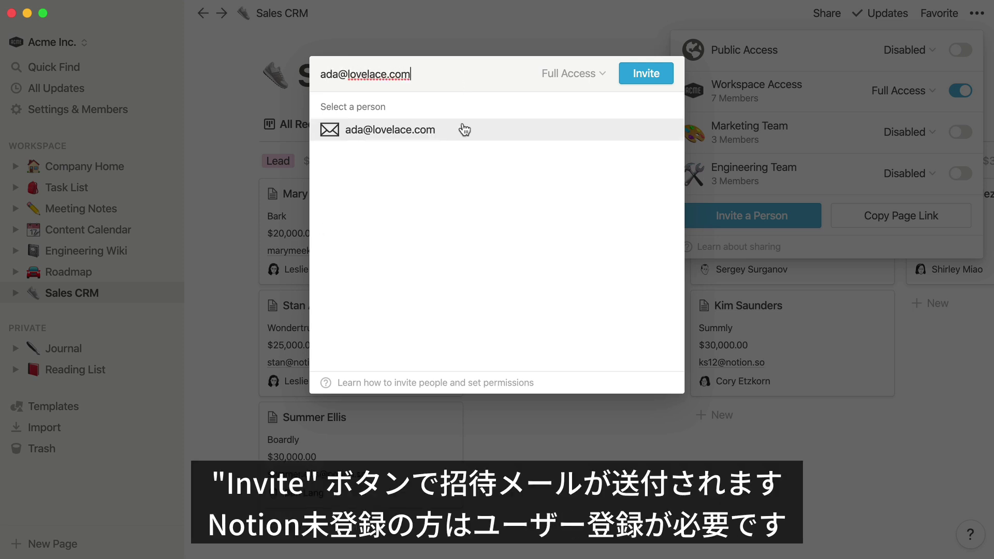
click(465, 130)
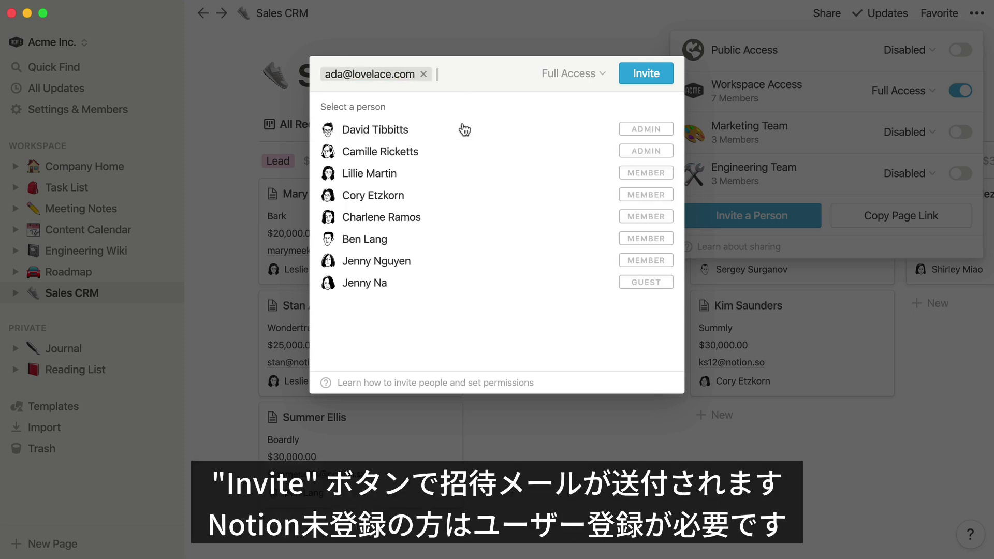
click(582, 74)
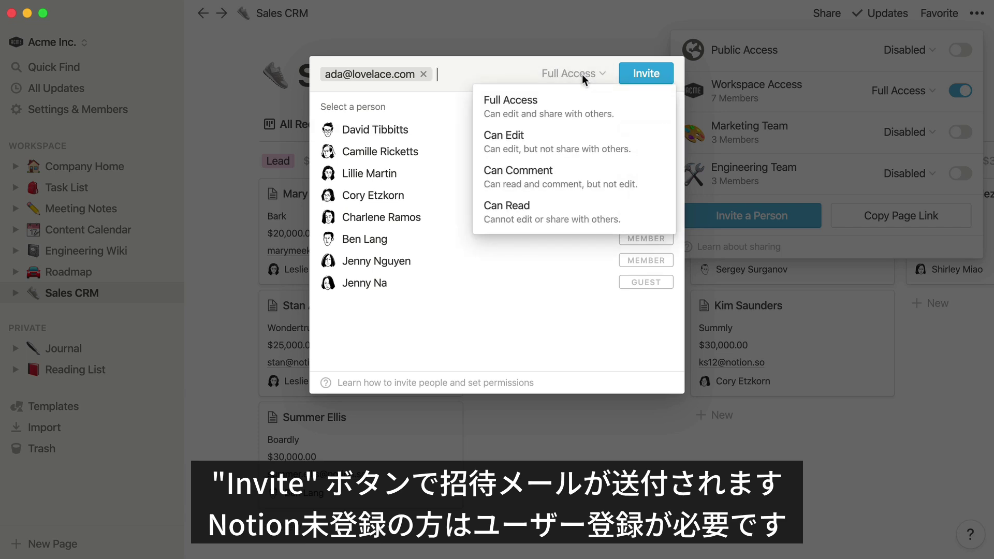
click(572, 180)
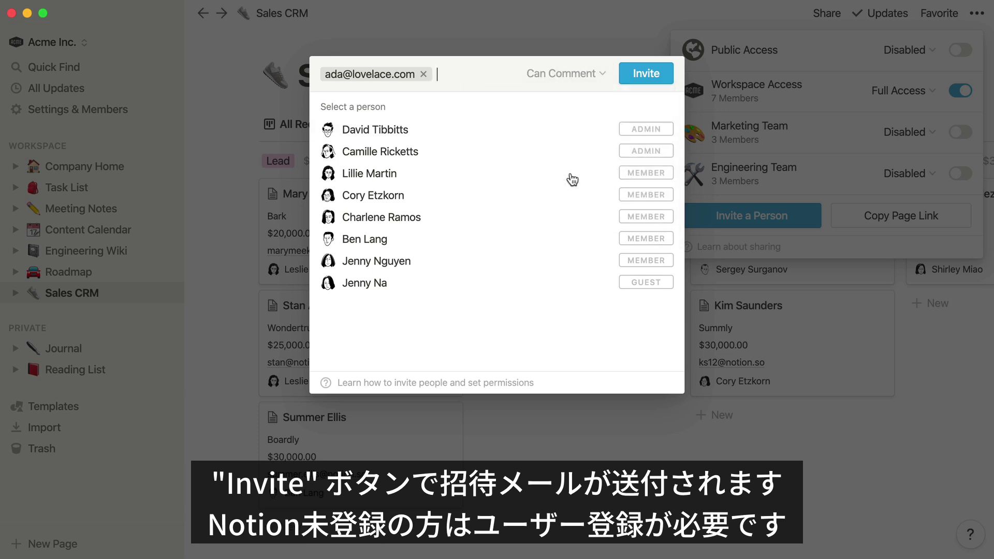
click(648, 74)
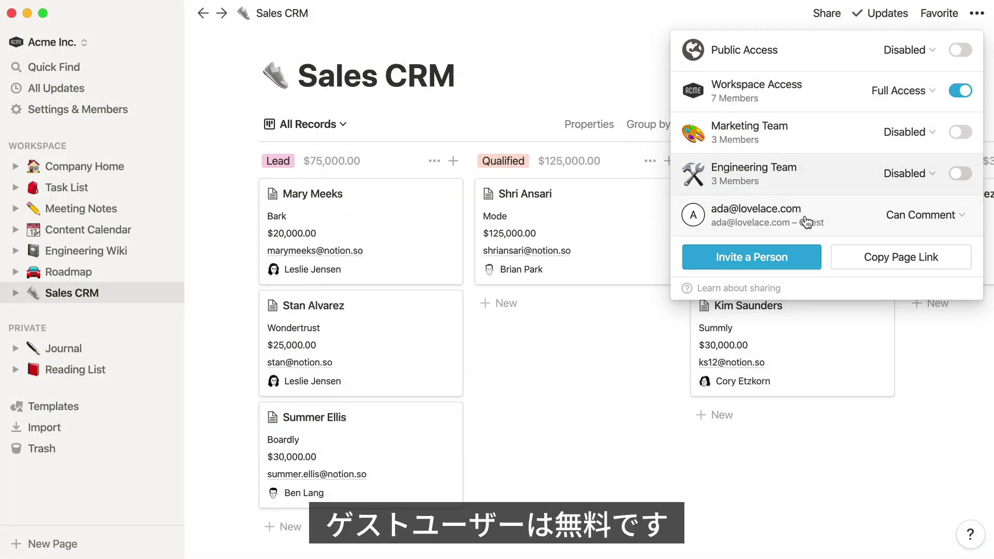
click(595, 346)
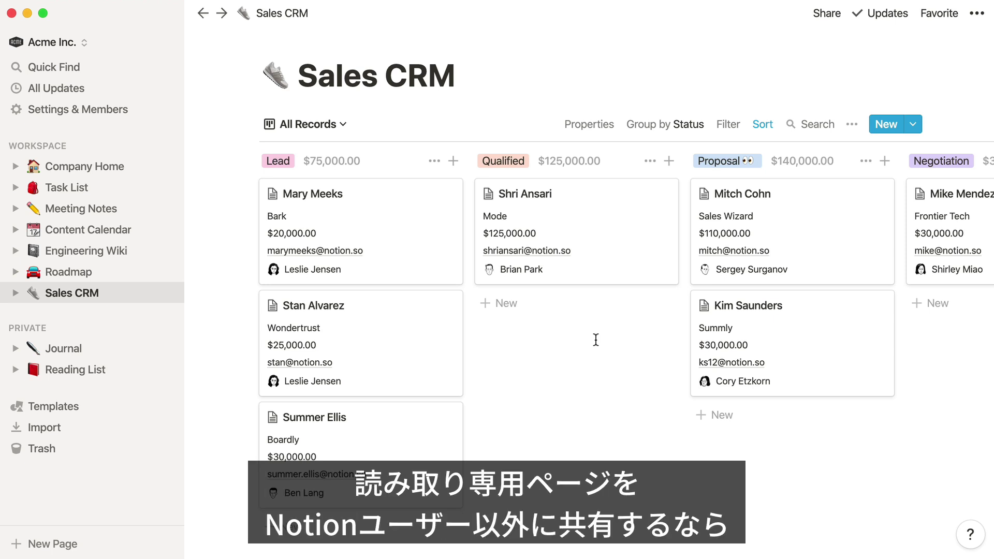
- Switch on Public Access for the Sales CRM page at Can Read
click(827, 21)
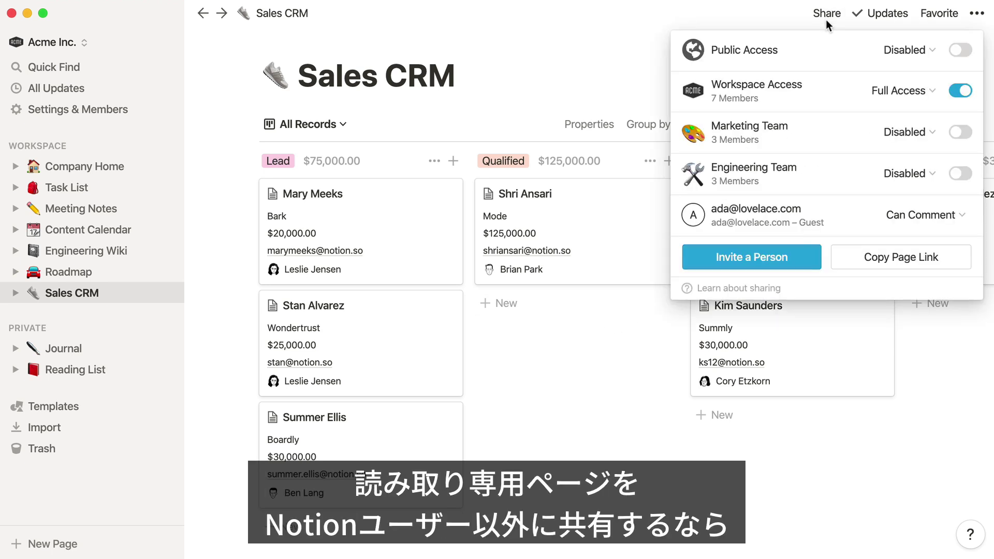
click(960, 50)
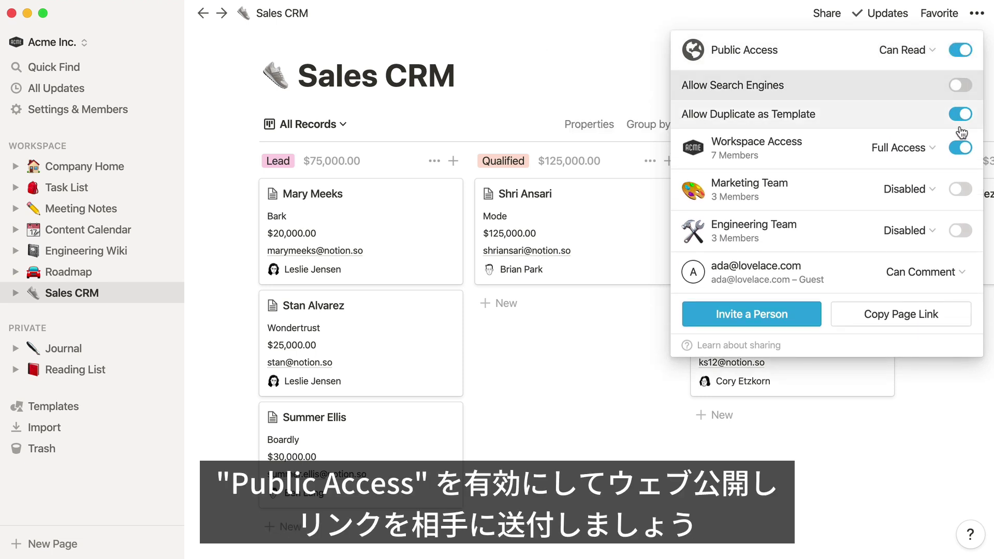
click(958, 318)
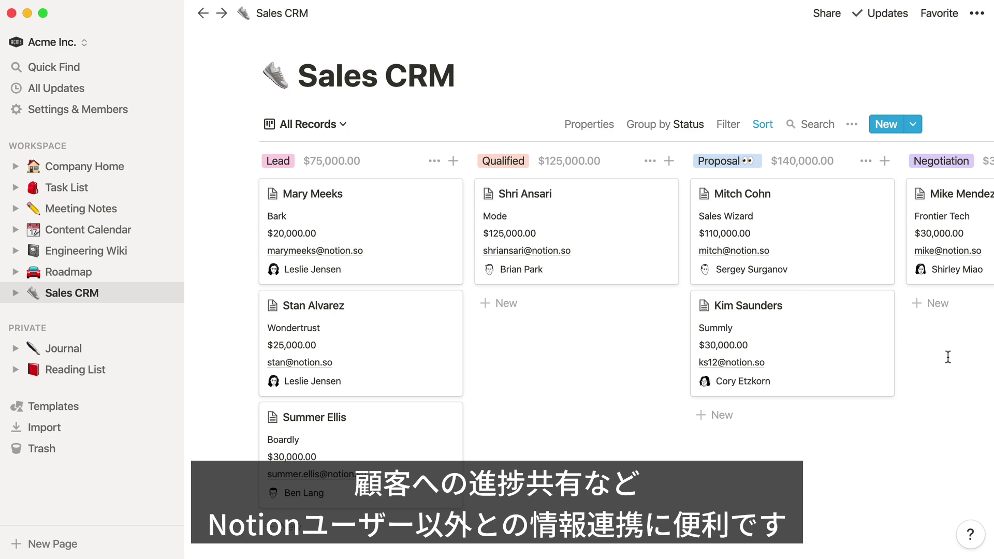
- In Settings > Groups, search for a workspace member by name and add them to Marketing Team
click(125, 113)
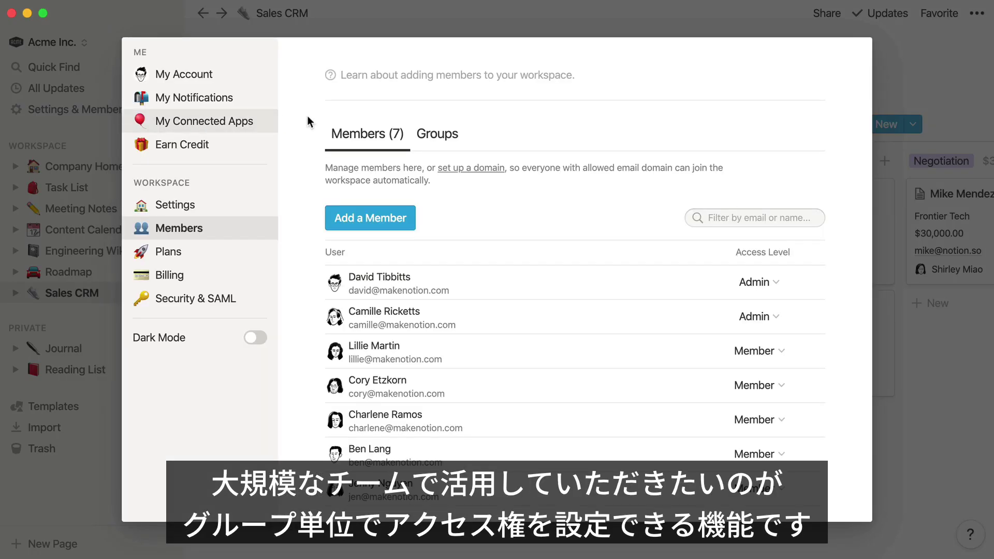
click(444, 136)
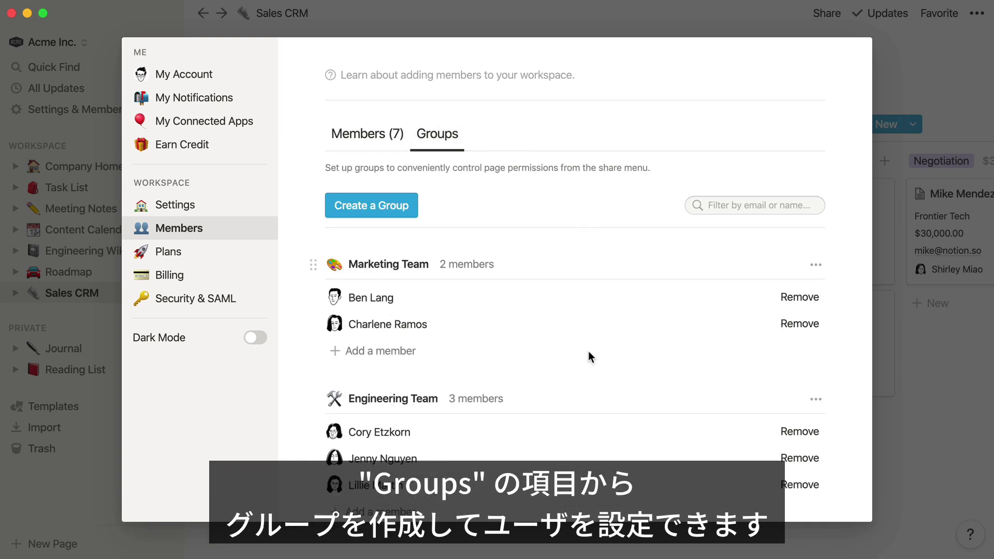
scroll(588, 351, down, 2)
click(394, 302)
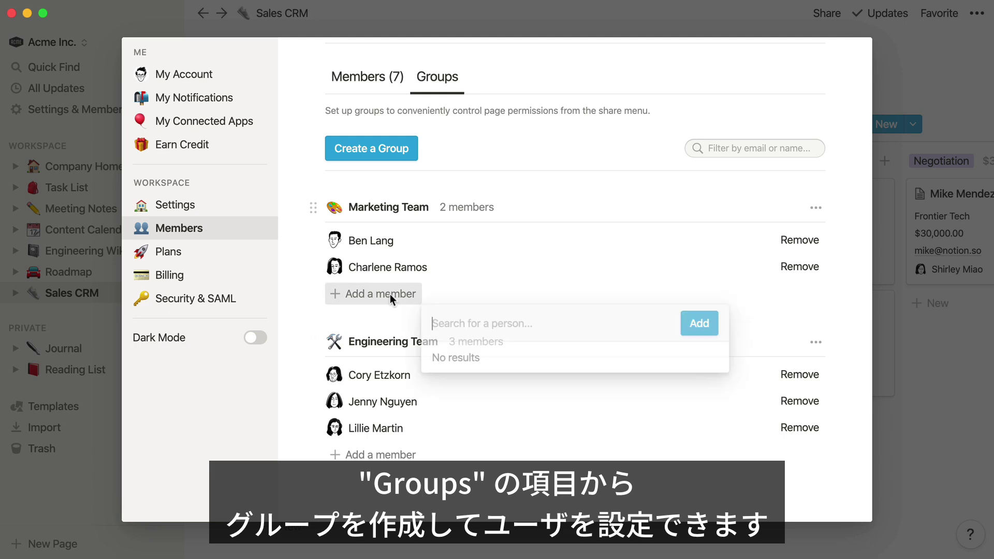
text(david)
click(500, 358)
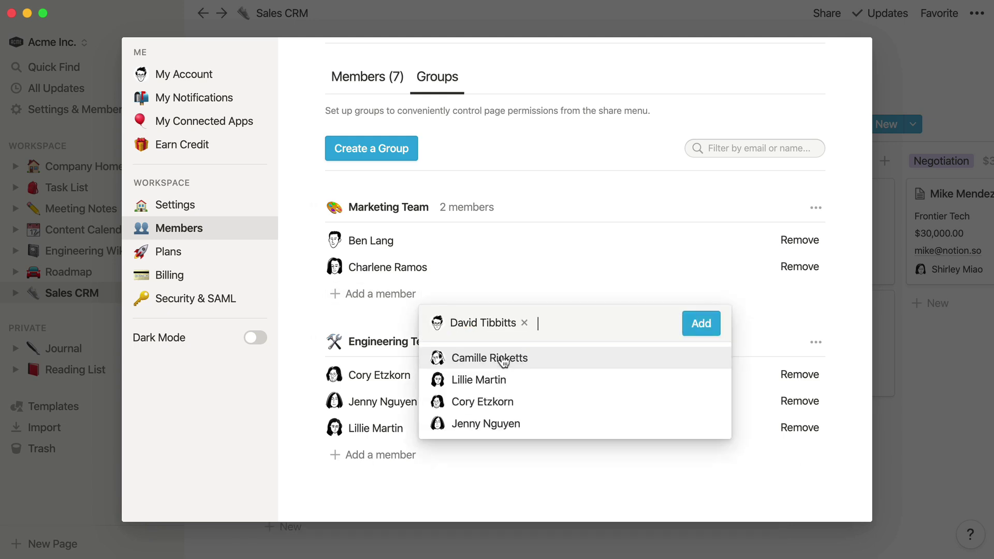
click(699, 324)
click(905, 347)
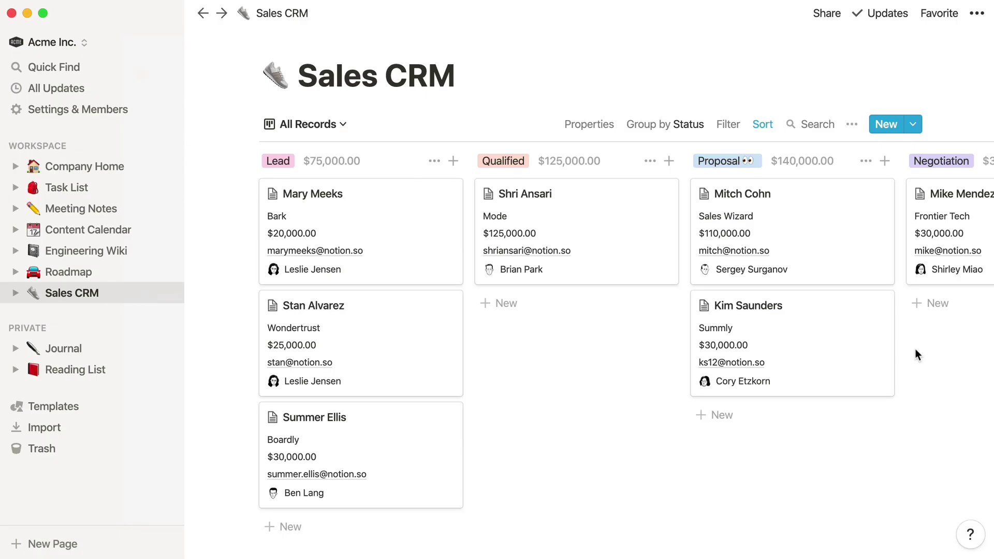
- Share the Engineering Wiki with the Marketing Team group at Can Comment access
click(114, 251)
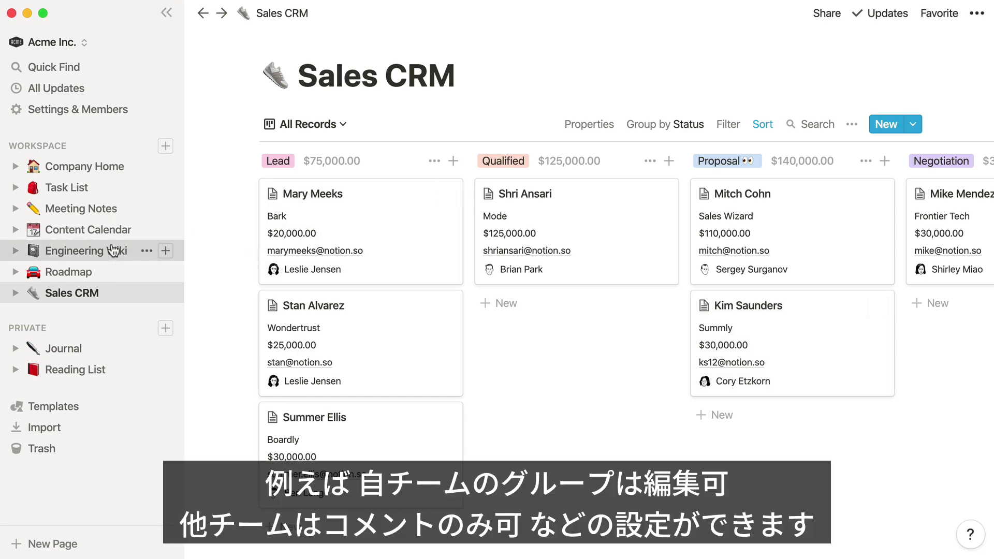
click(817, 14)
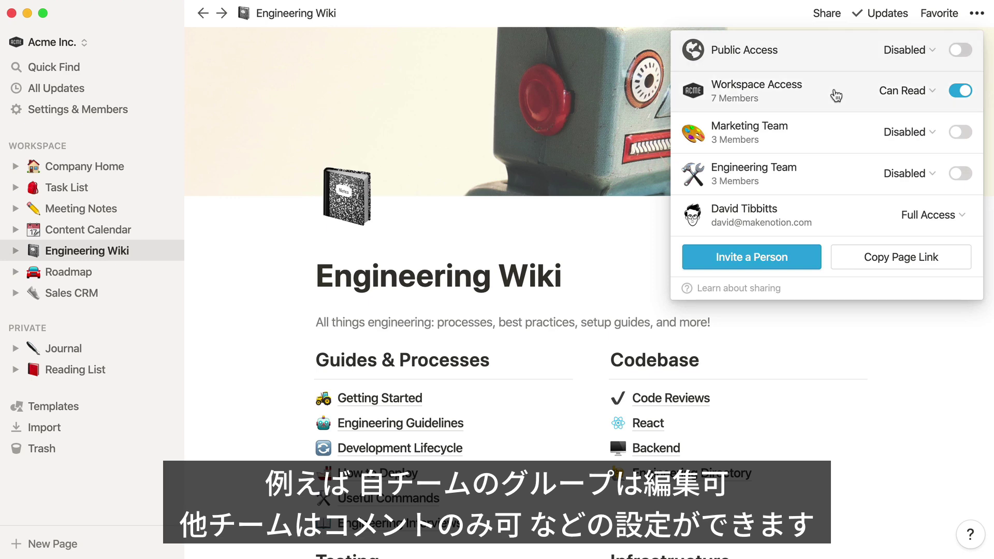
mouse_move(939, 131)
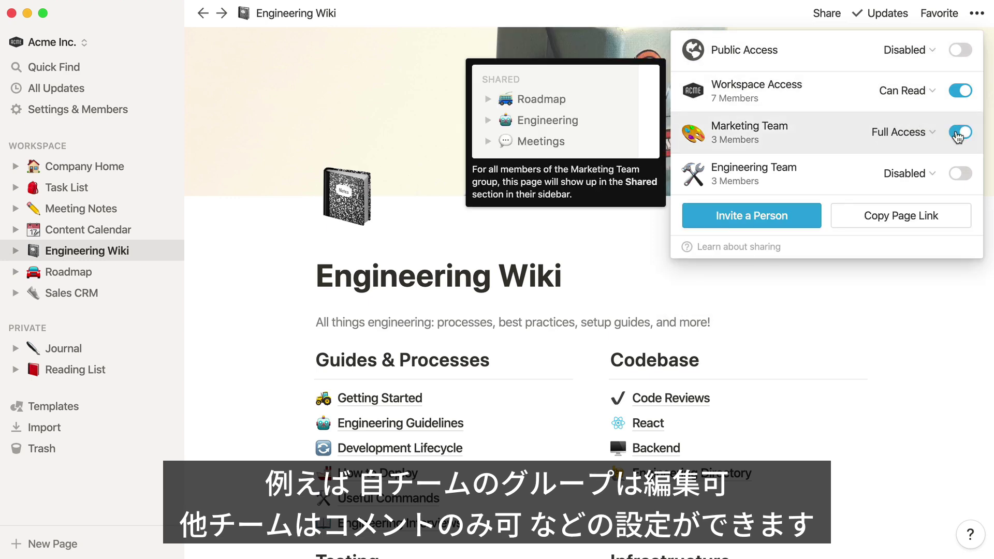
click(900, 136)
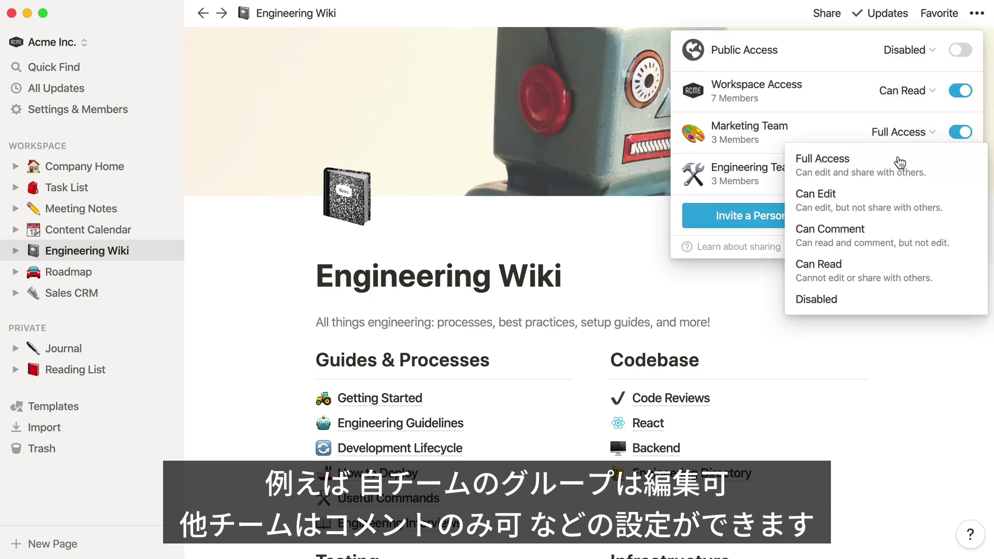
click(896, 254)
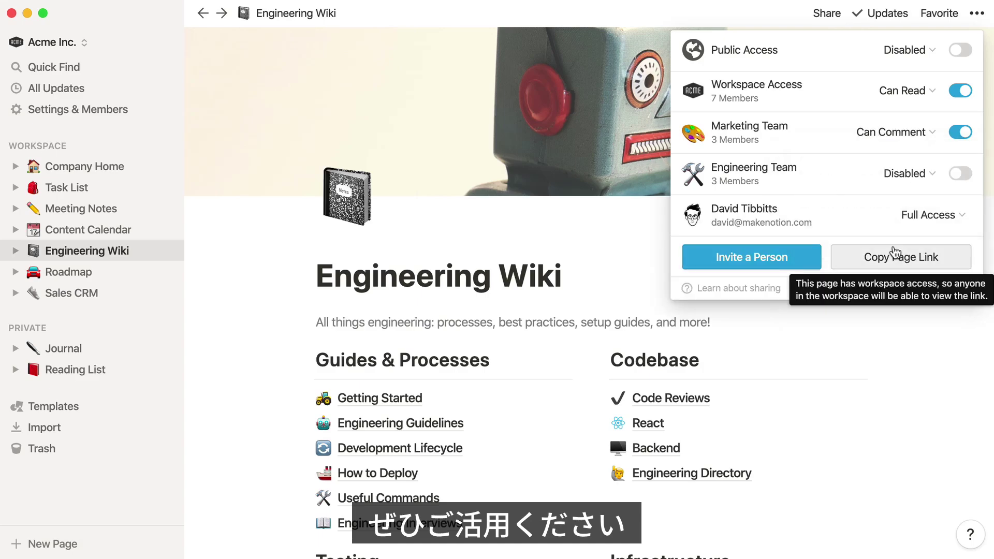